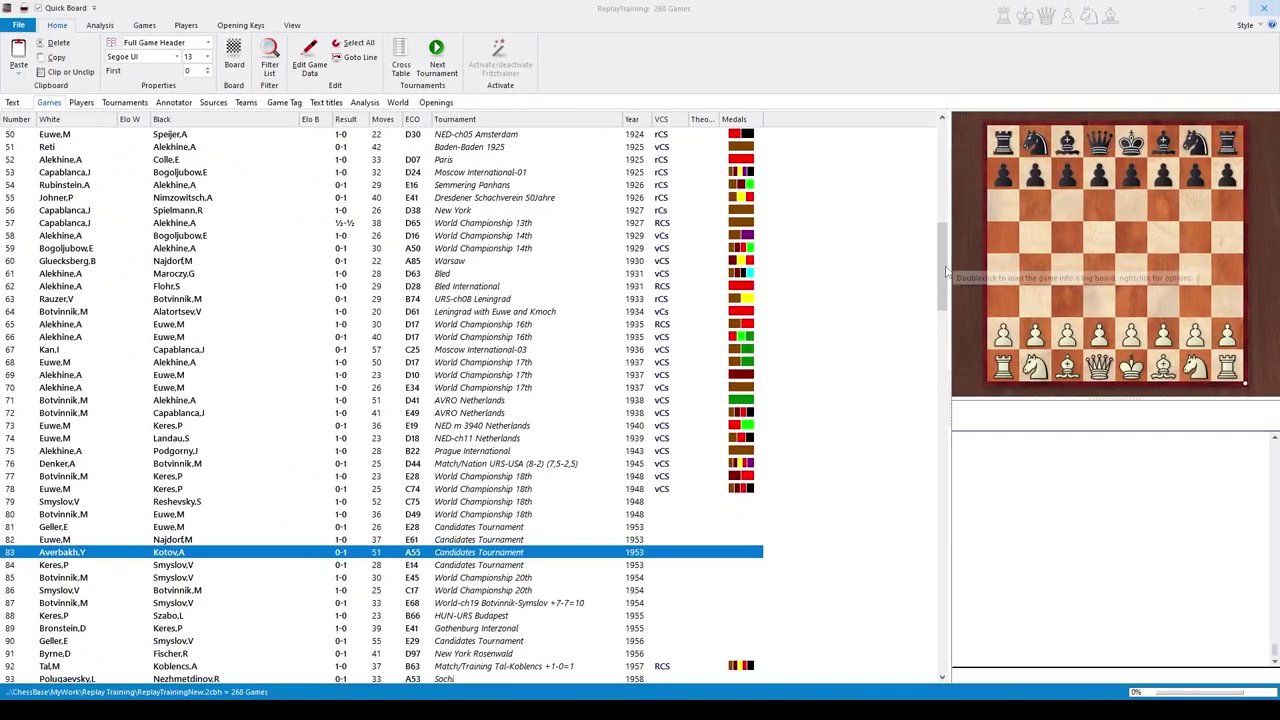
Run Set Beauty on the games of the ReplayTraining database, starting from game 1
drag(945, 275, 945, 175)
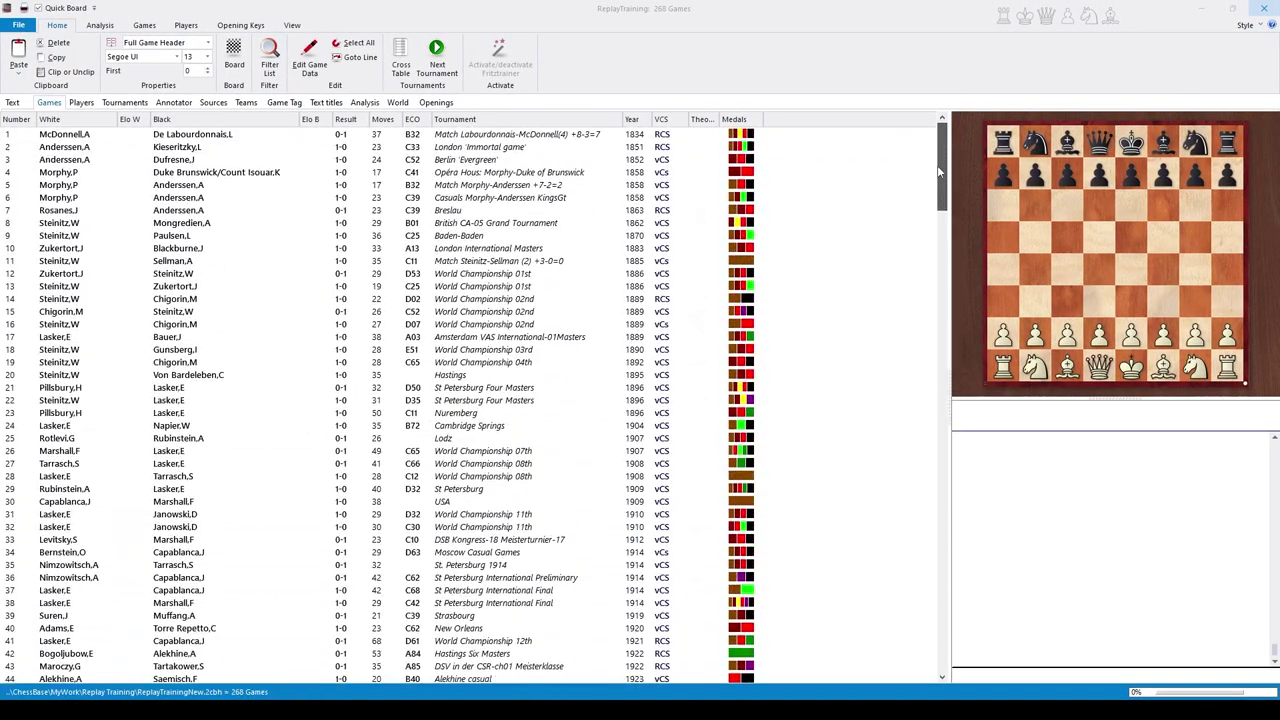
scroll(866, 268, down, 8)
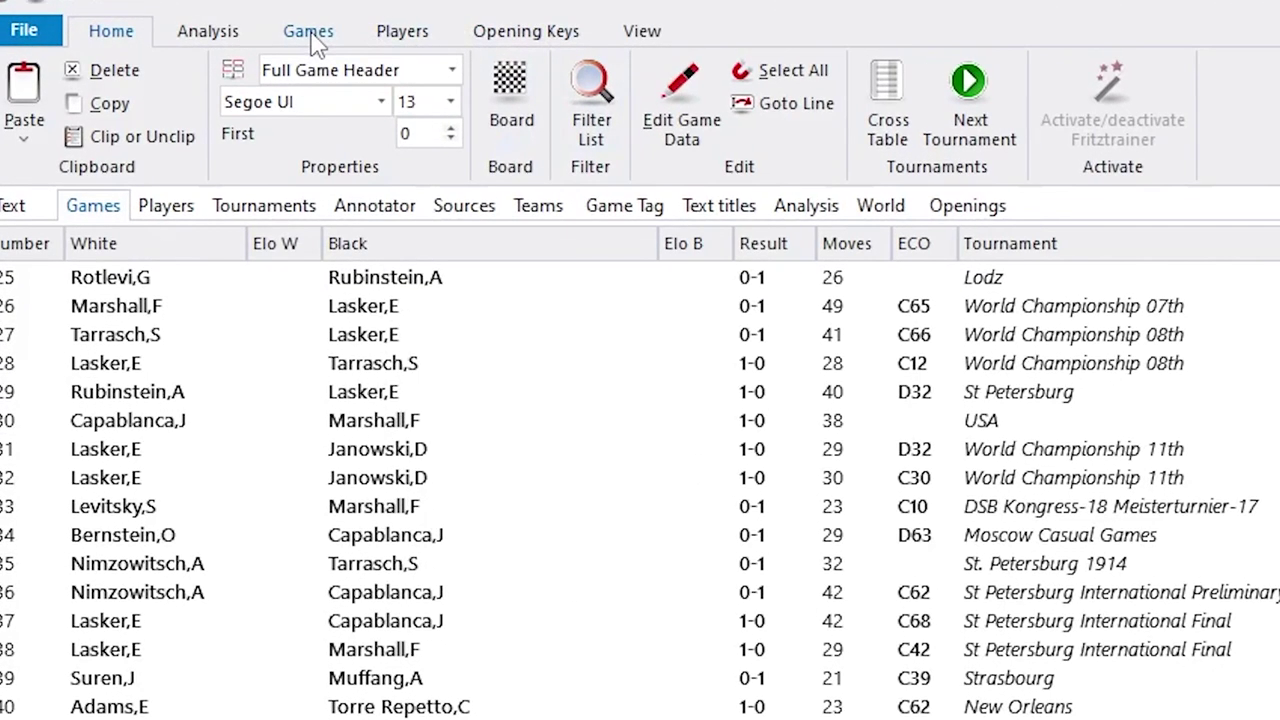
click(244, 32)
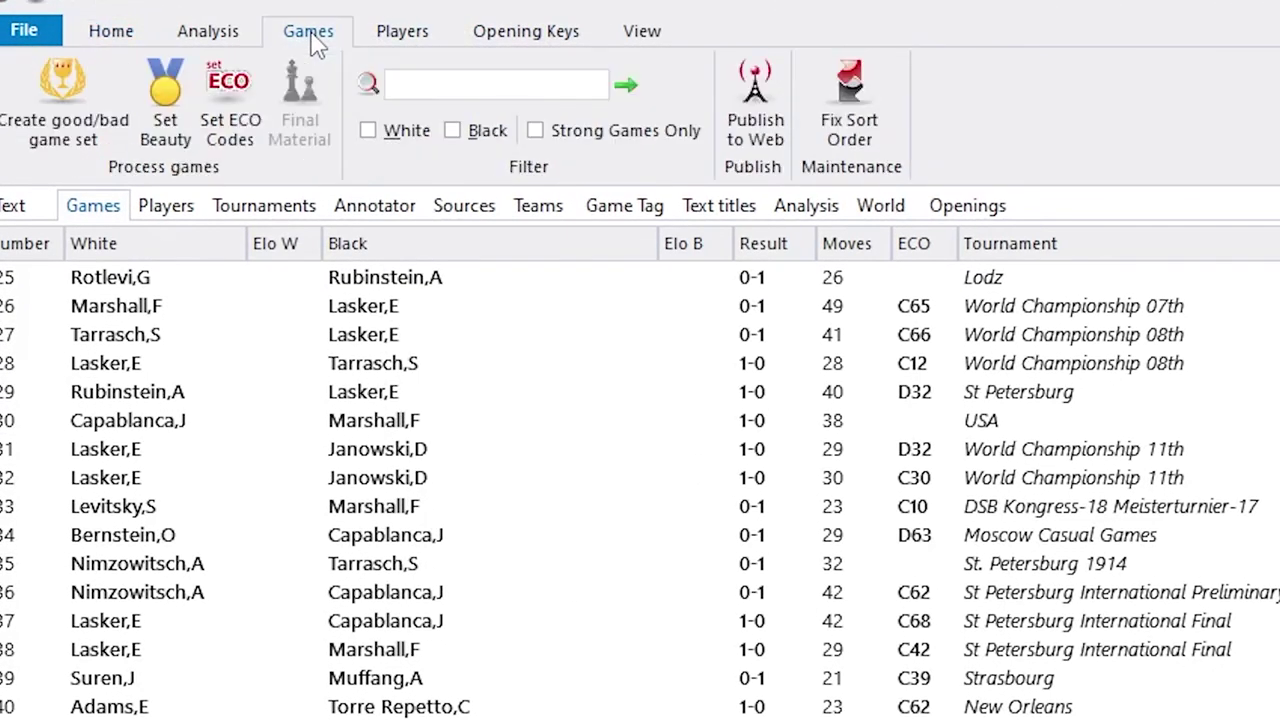
click(166, 92)
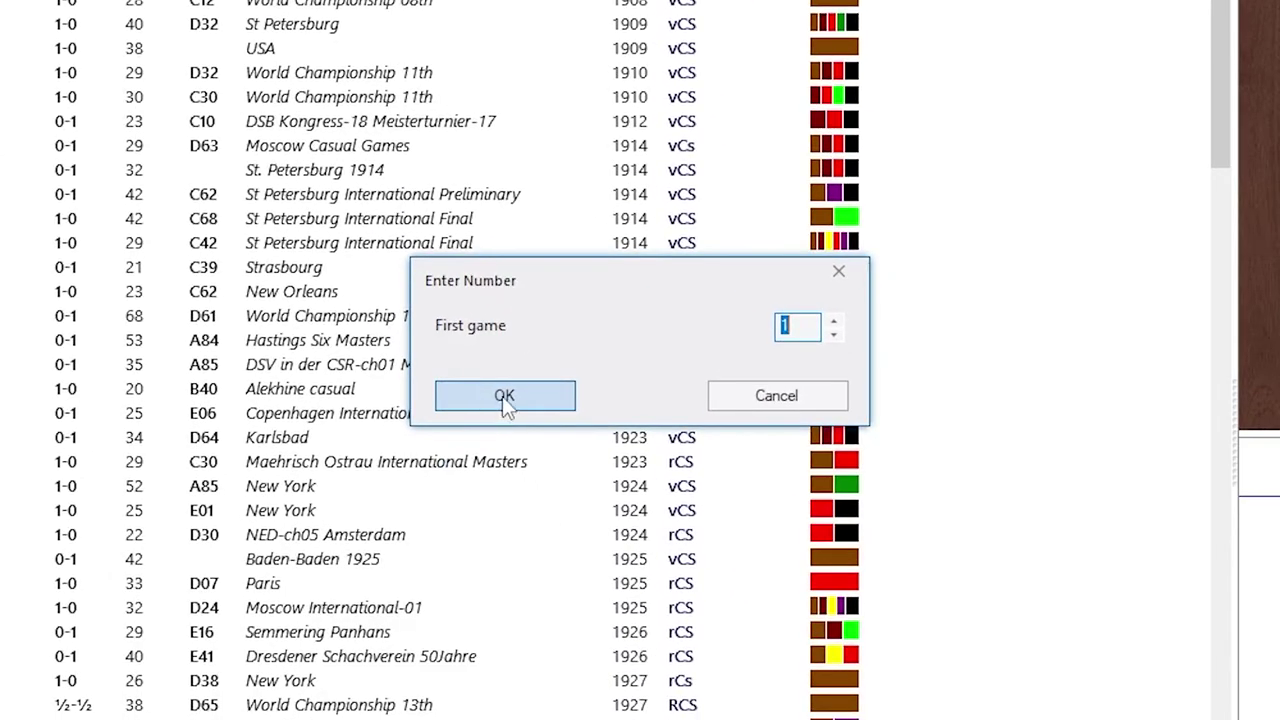
click(502, 398)
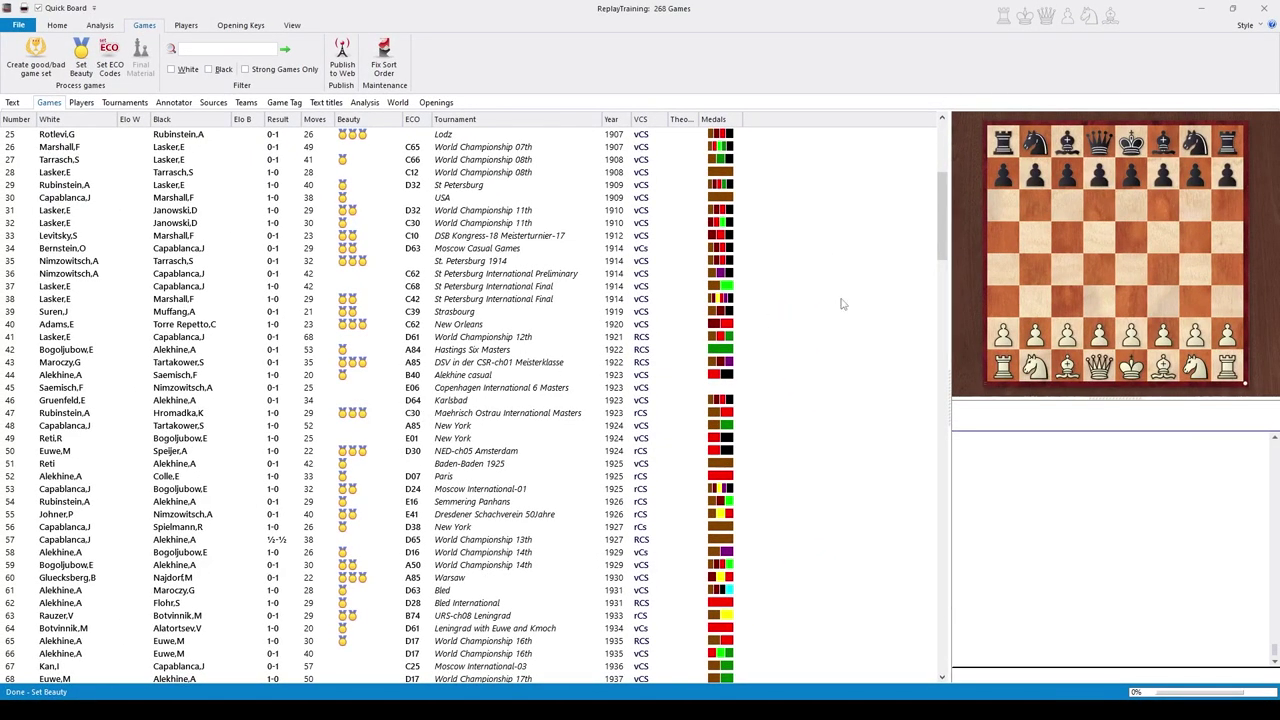
Sort the ReplayTraining game list by beauty, with the three-medal games first
drag(940, 223, 958, 366)
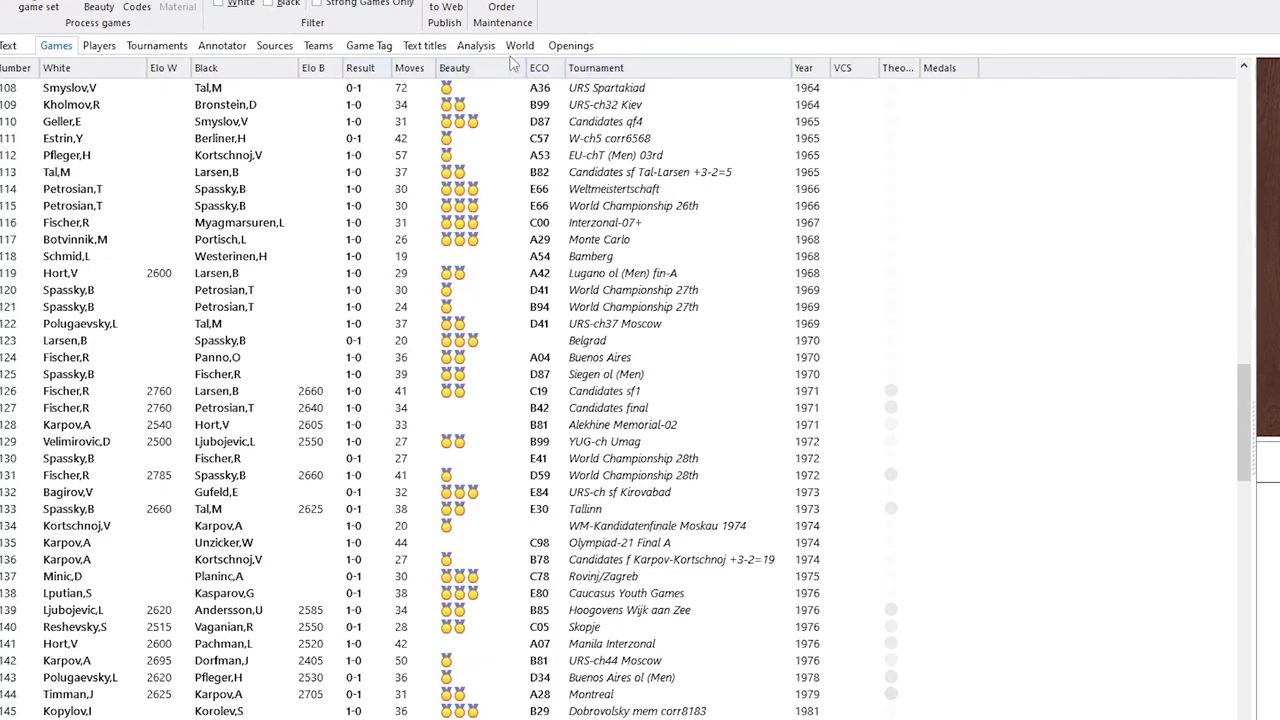
click(486, 72)
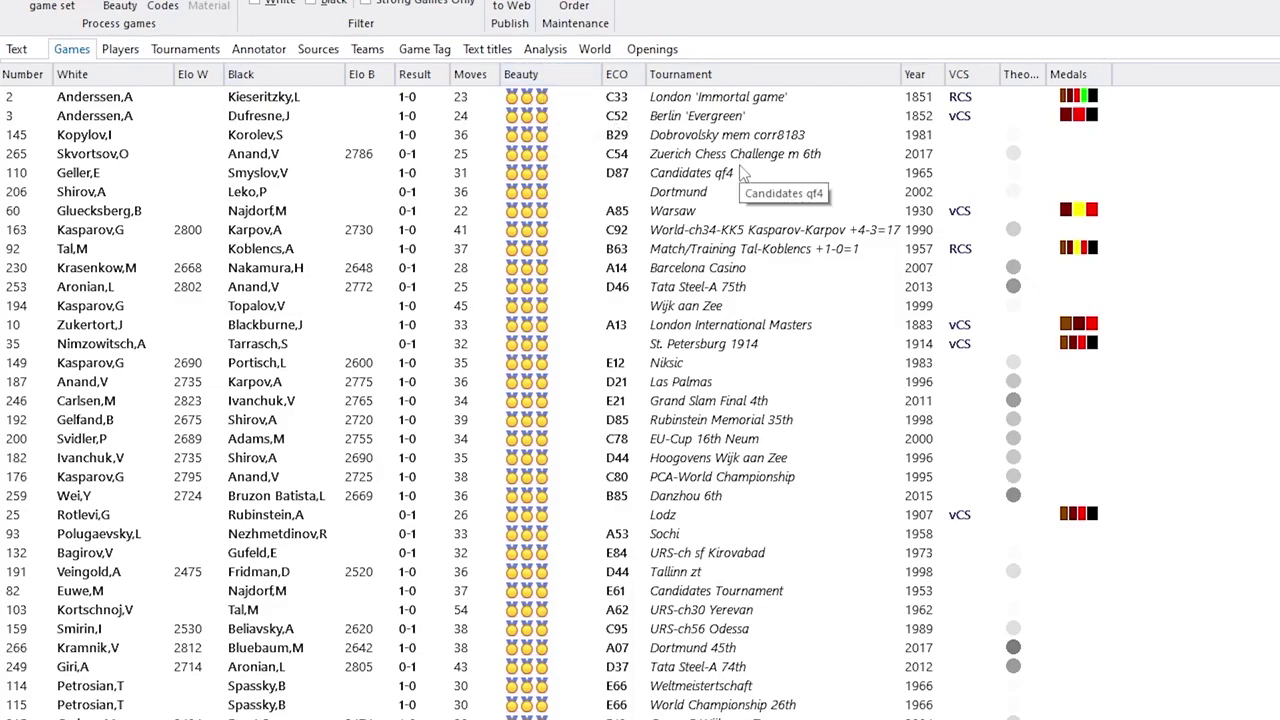
mouse_move(1093, 343)
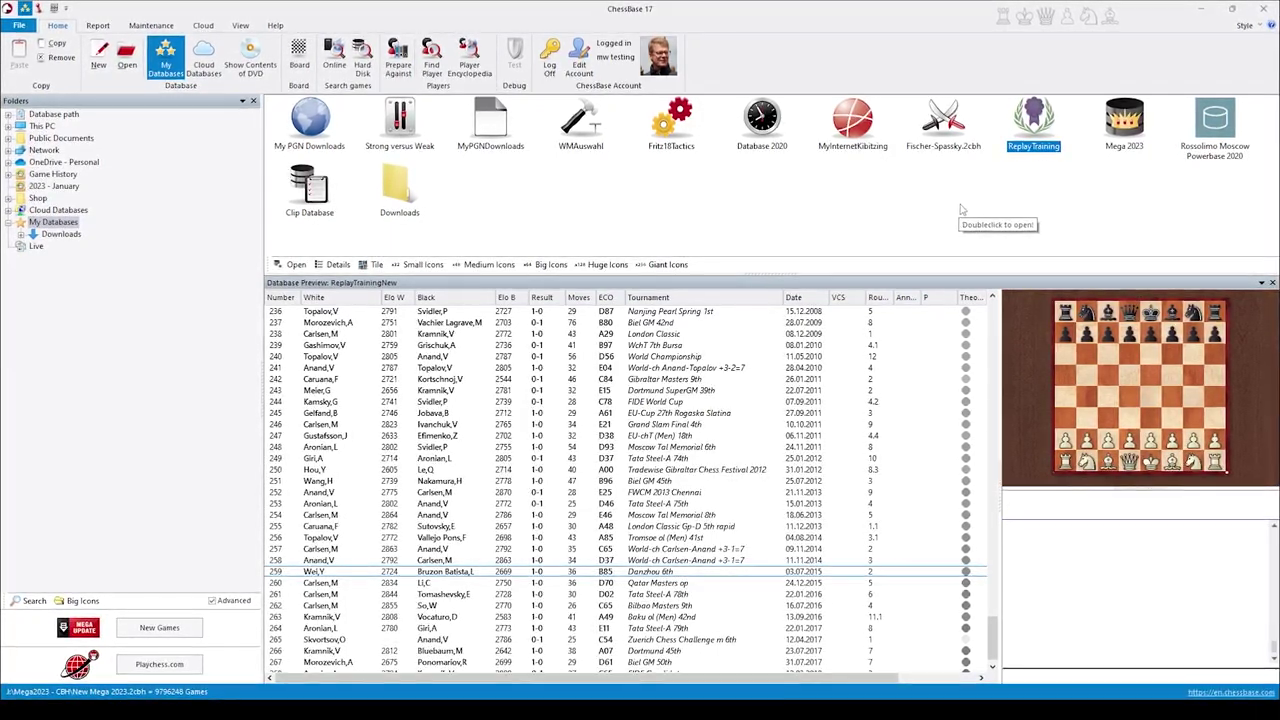
Open the Mega 2023 database and show its list of tournaments
click(1124, 128)
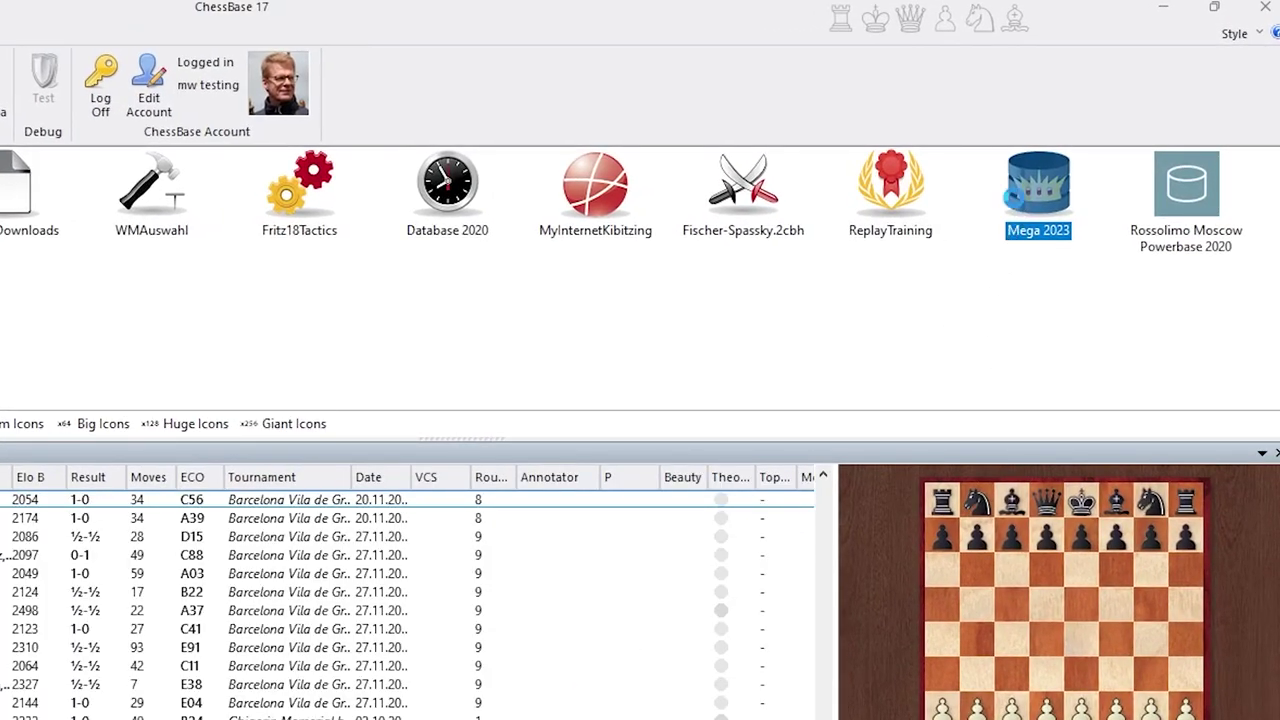
double_click(1008, 192)
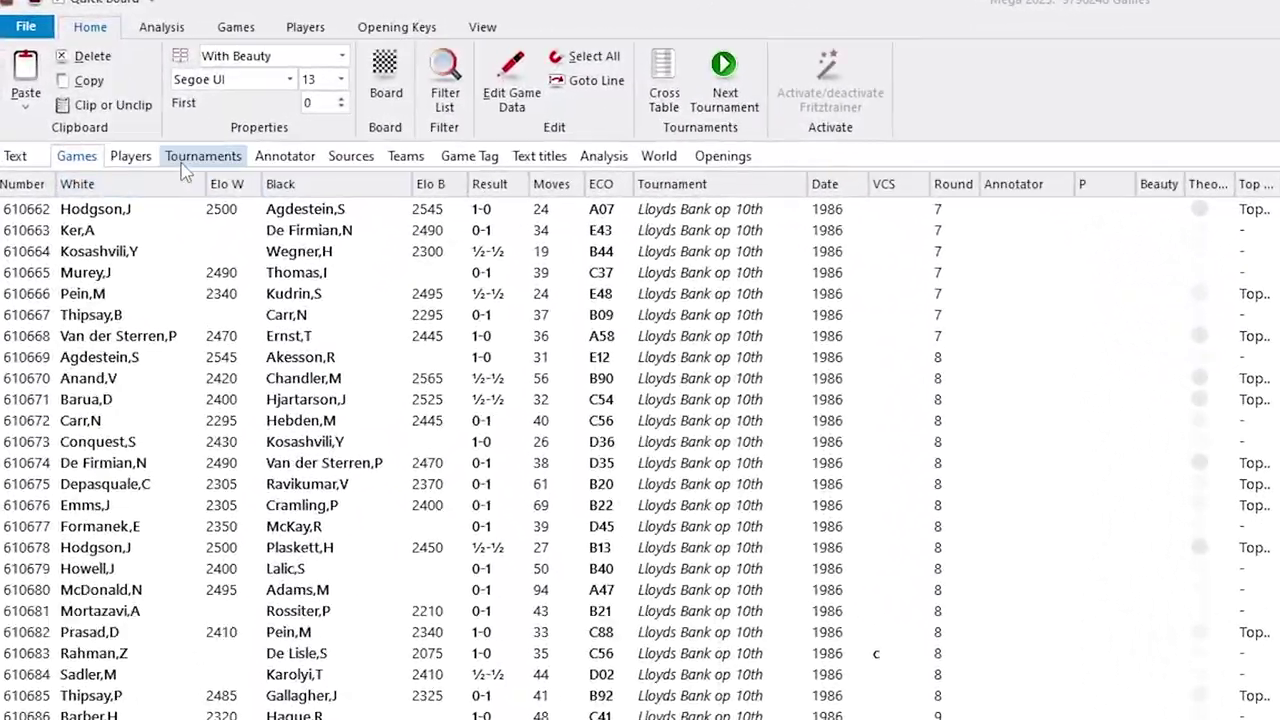
click(124, 102)
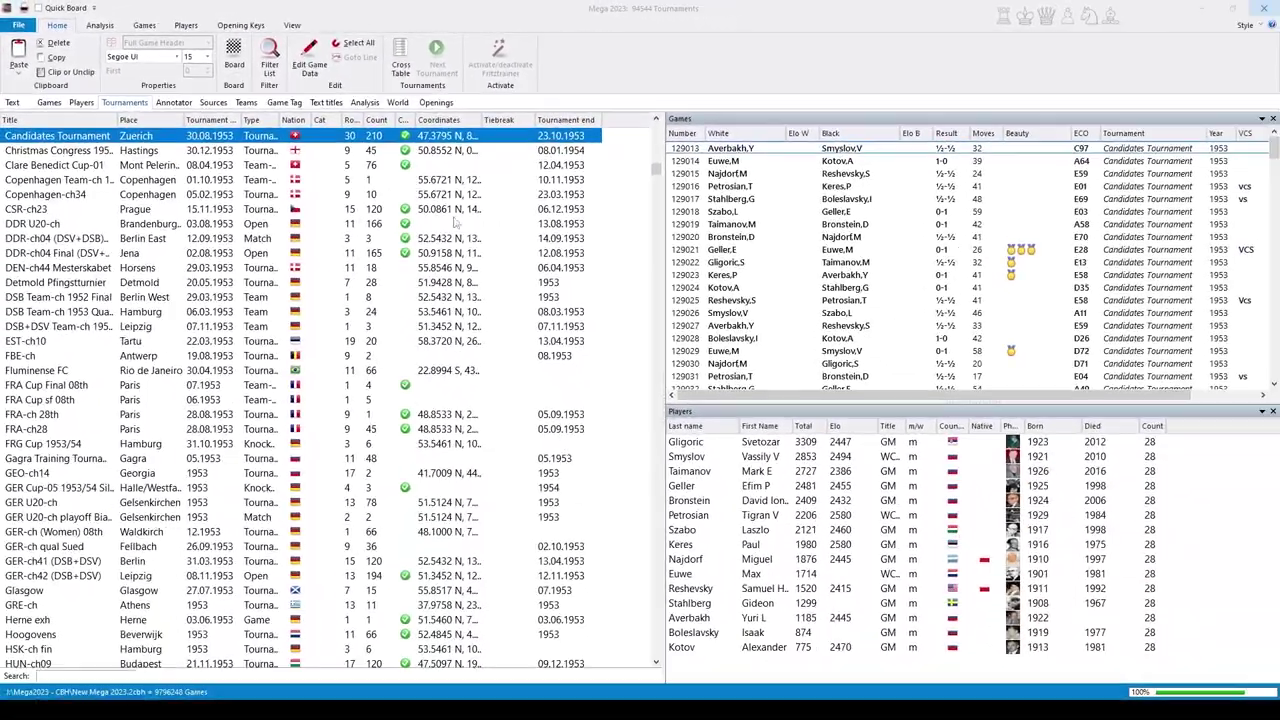
Search the tournaments for "Candidates" and select the Candidates Tournament held in Zuerich in 1953
scroll(300, 719, down, 3)
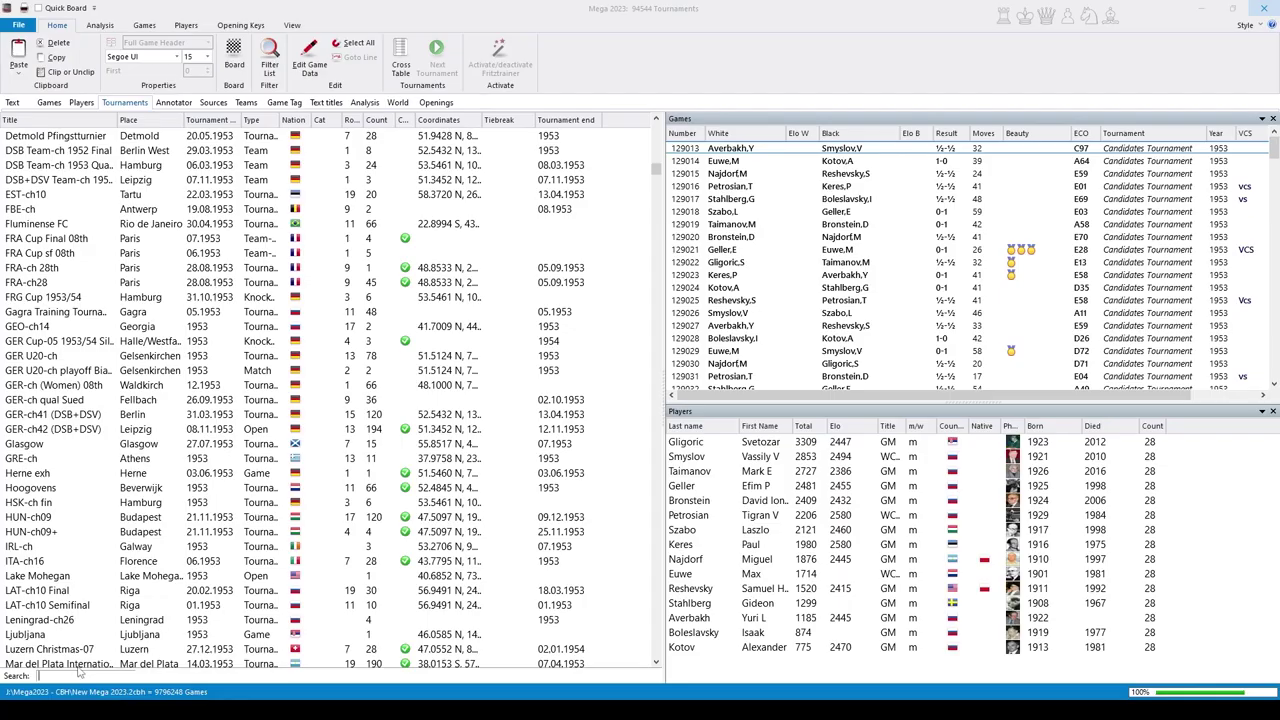
text(Candidates)
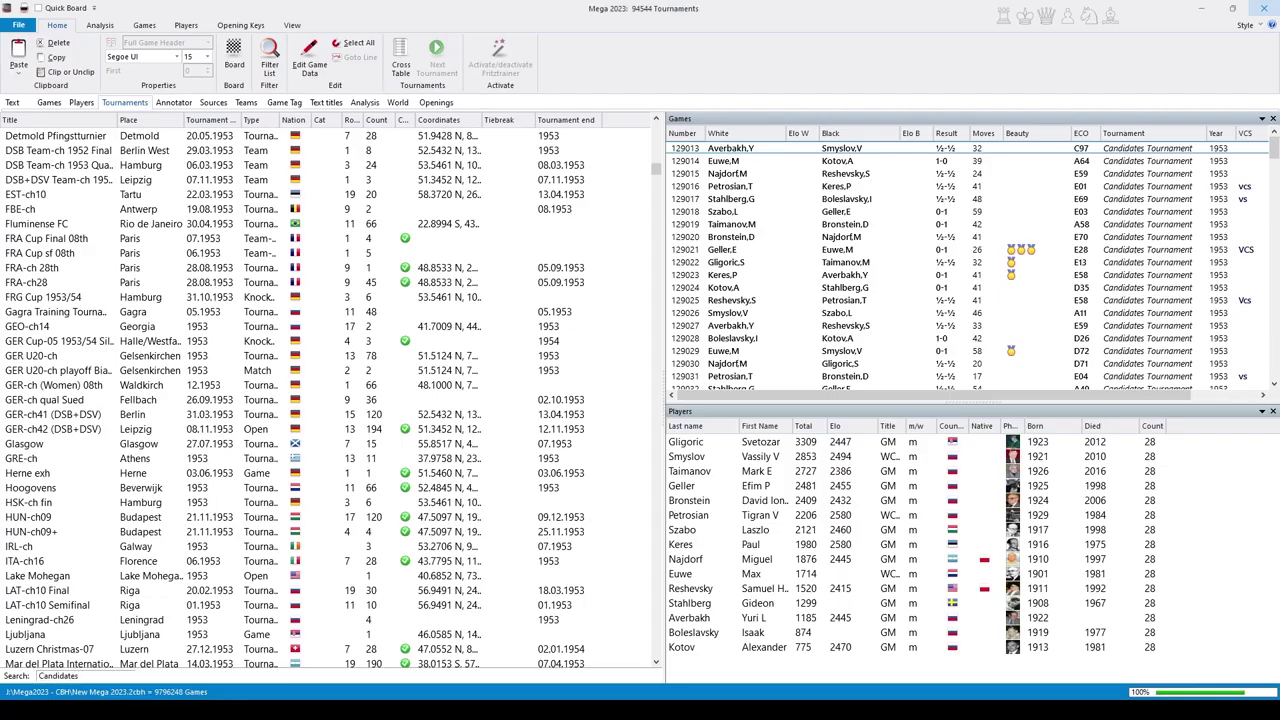
key(Return)
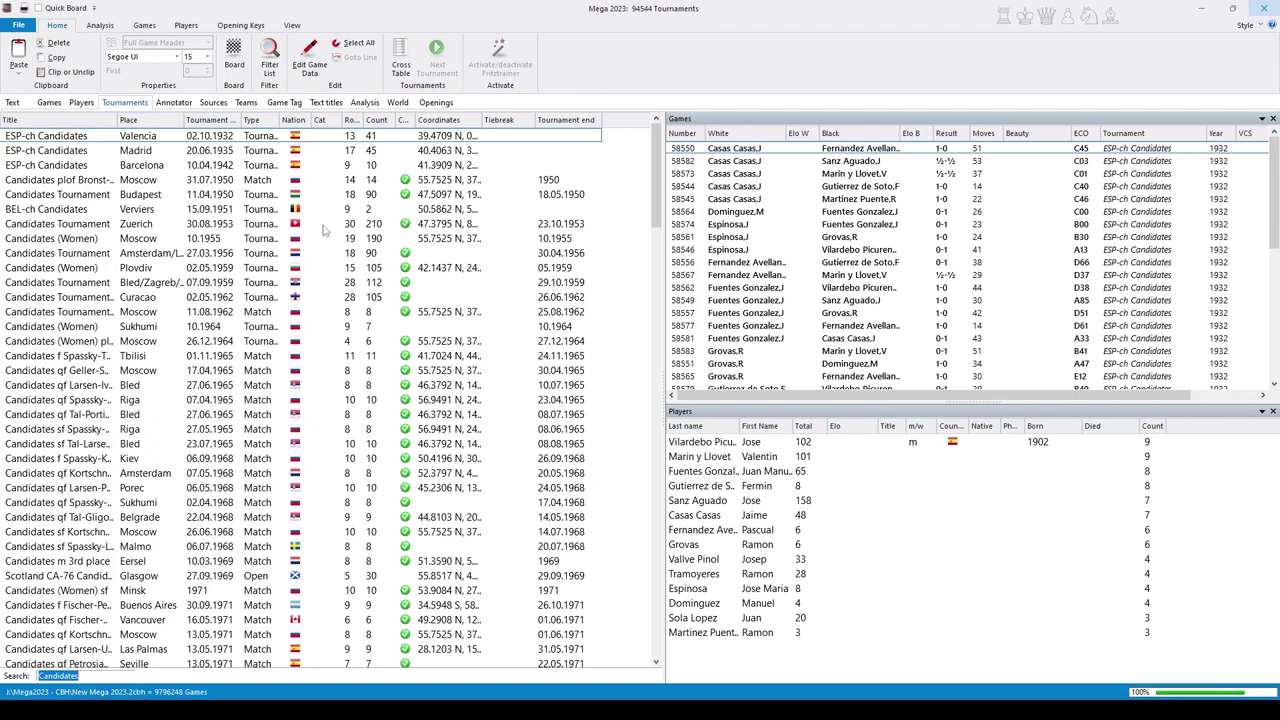
click(157, 224)
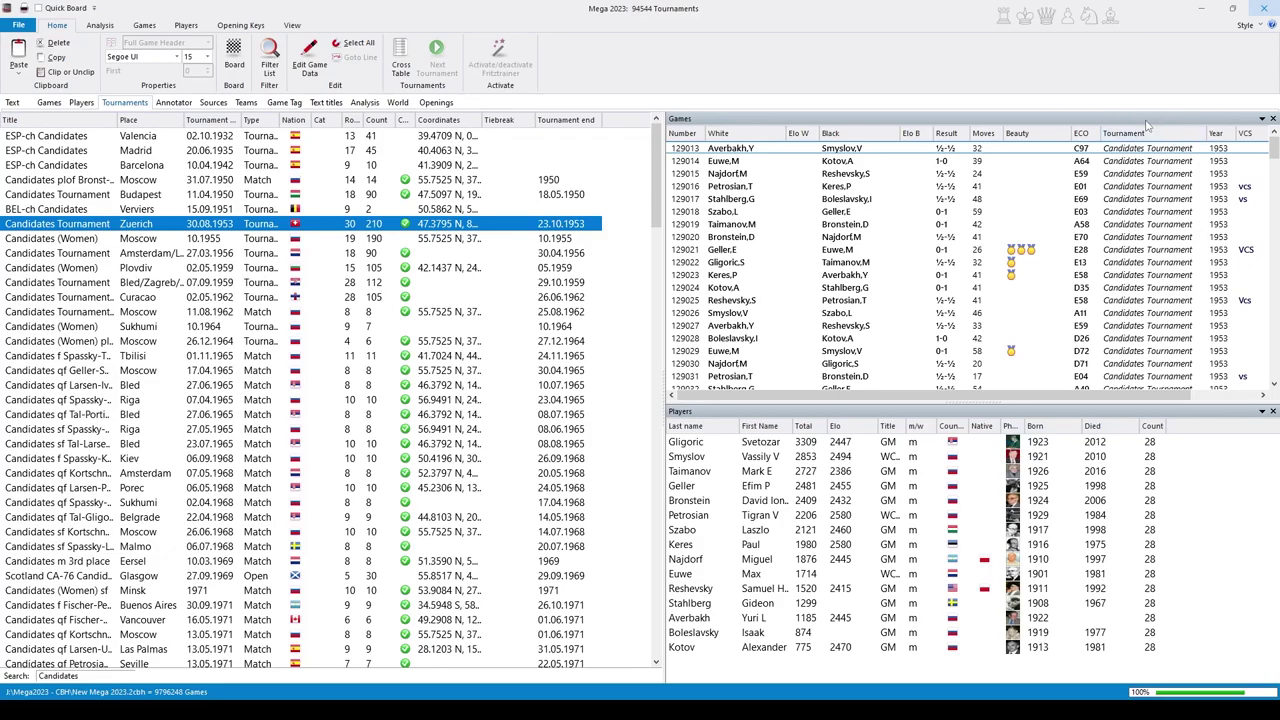
Enlarge the tournament's game list slightly and look through the beauty medals of the 1953 games
scroll(1045, 175, down, 15)
drag(1029, 404, 1029, 429)
scroll(1020, 232, up, 14)
scroll(1020, 232, down, 2)
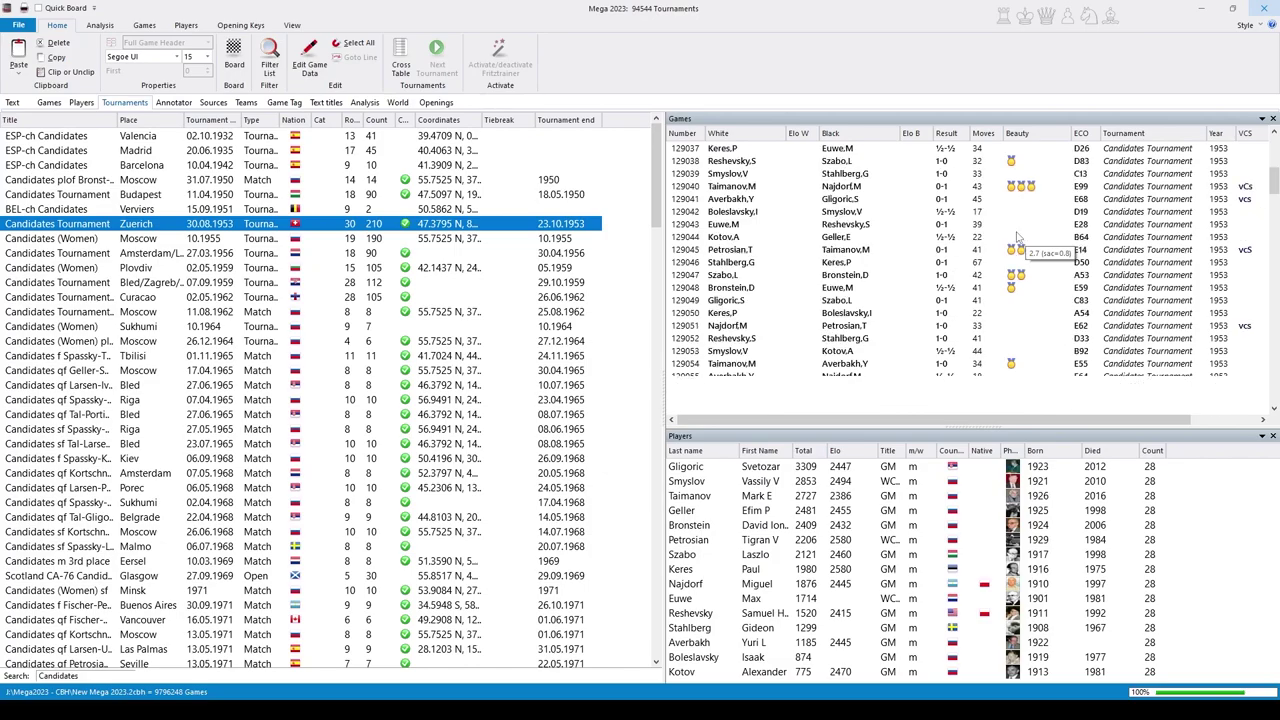
scroll(1040, 238, up, 3)
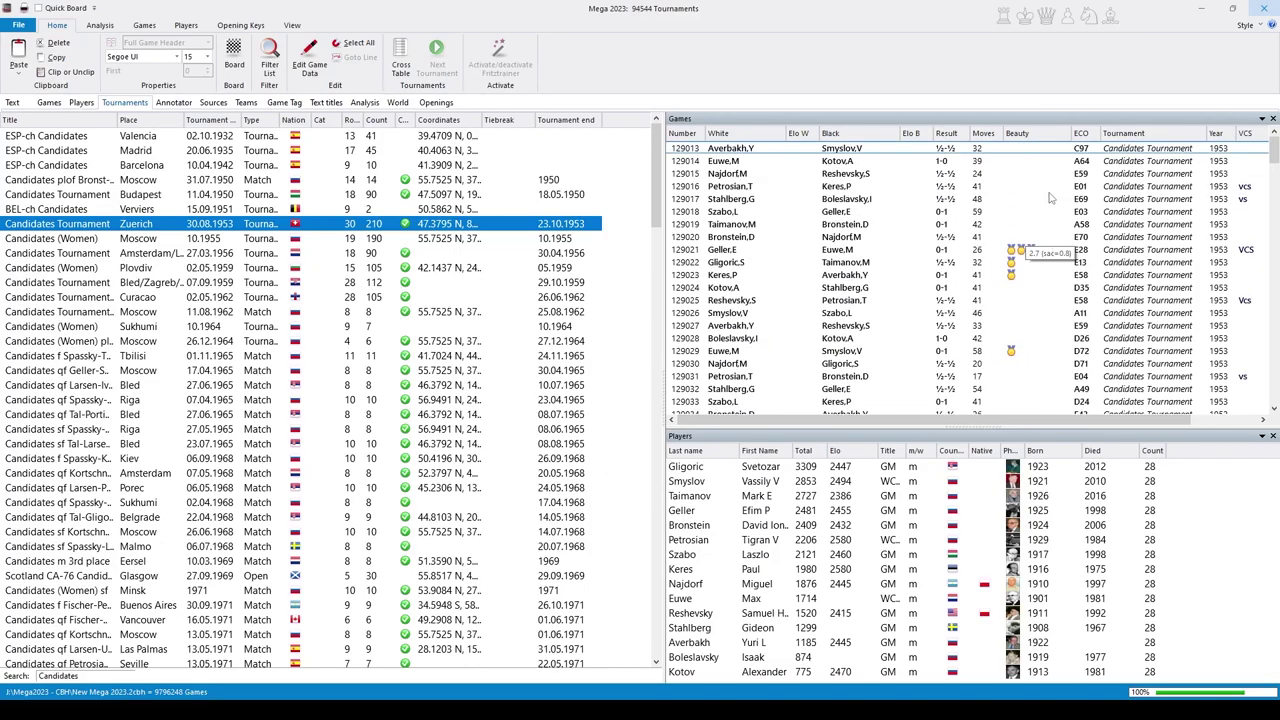
scroll(1040, 240, down, 20)
scroll(1026, 241, up, 20)
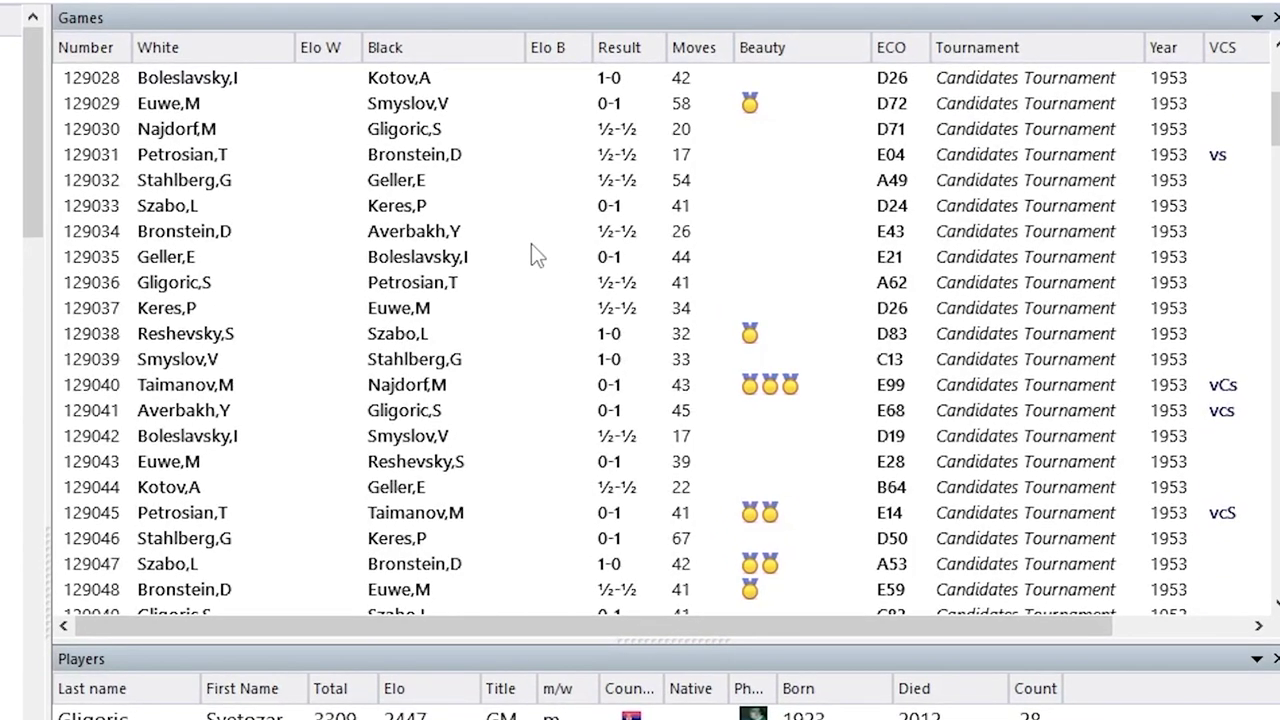
Select all games of the Zuerich 1953 Candidates Tournament and run Set Beauty on them
click(527, 243)
right_click(527, 242)
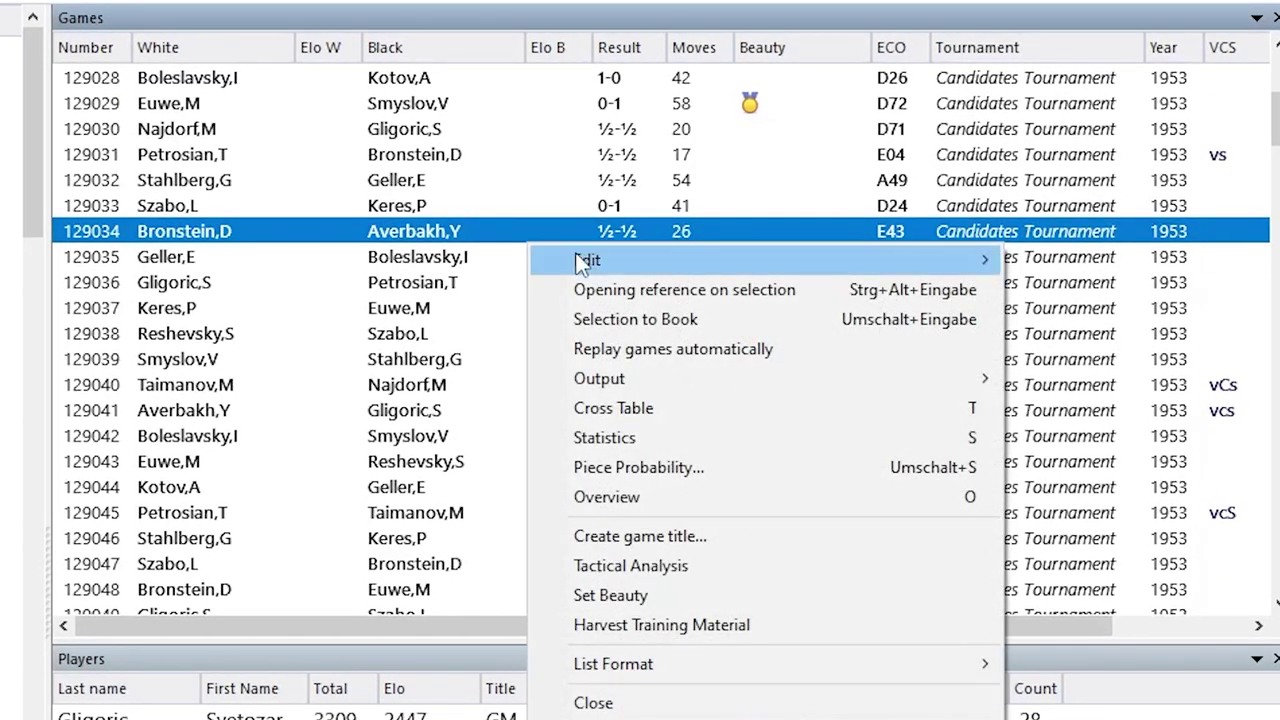
mouse_move(609, 259)
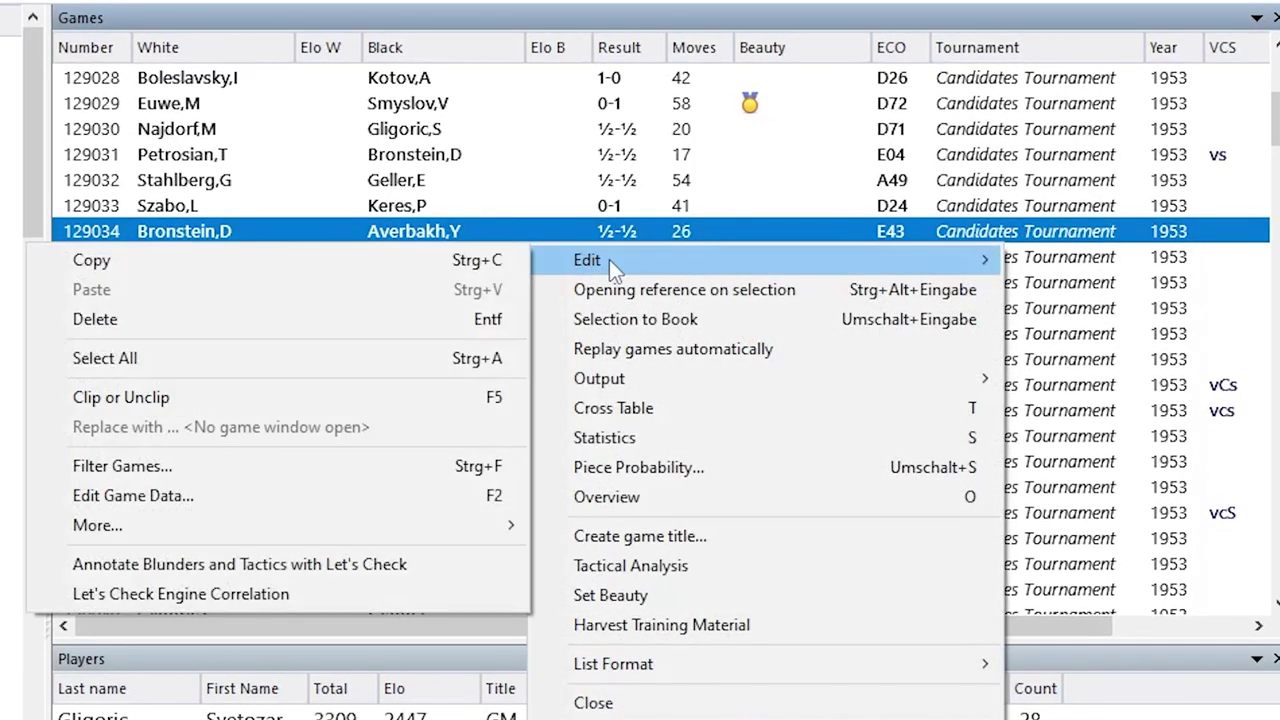
click(485, 358)
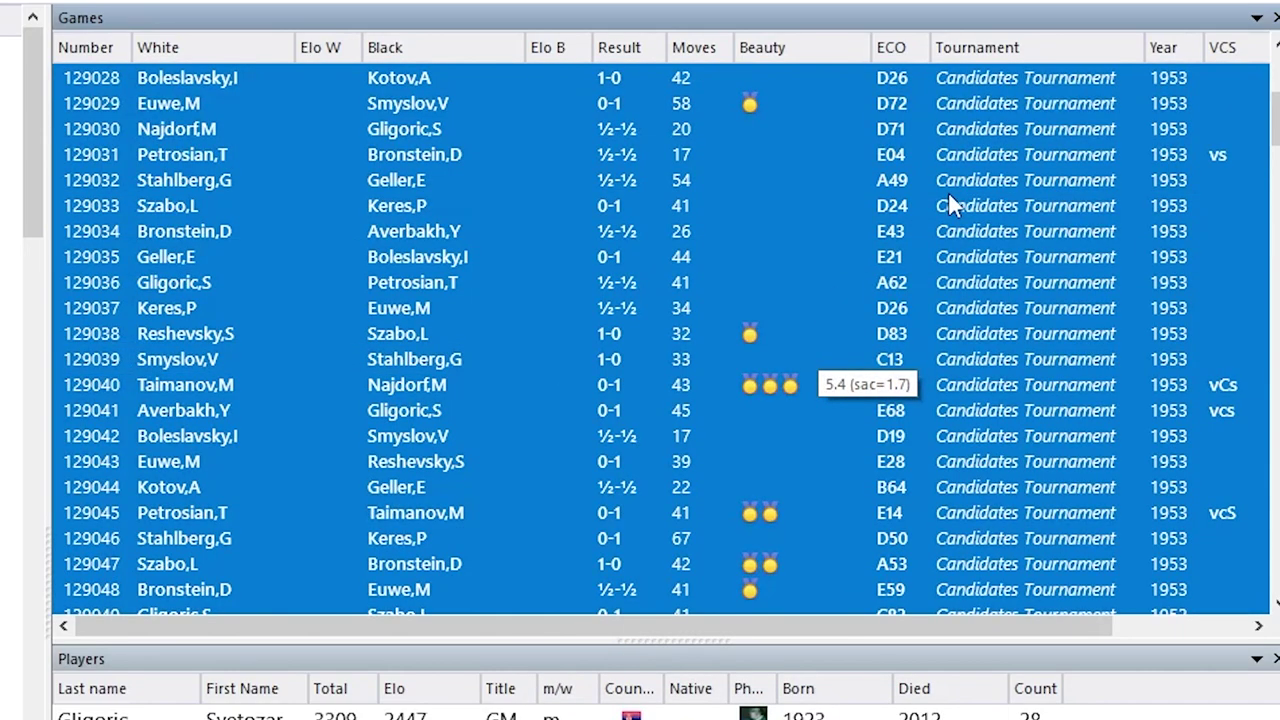
right_click(519, 285)
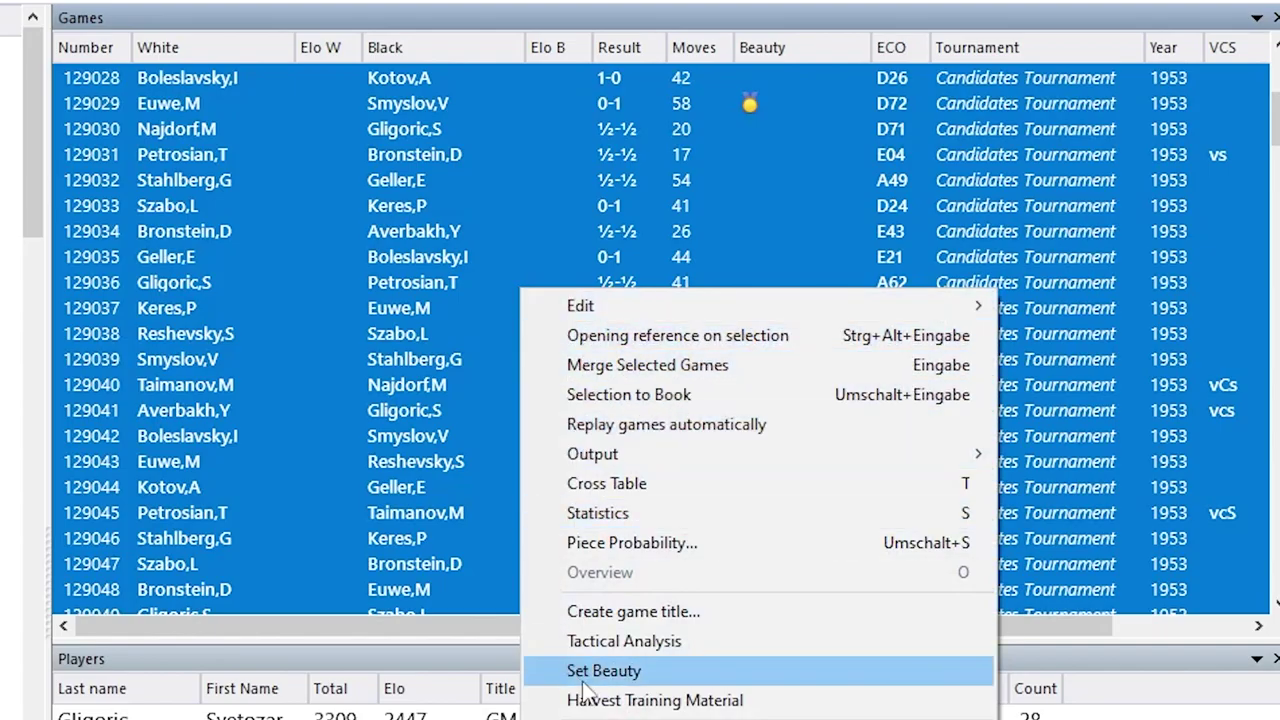
click(634, 673)
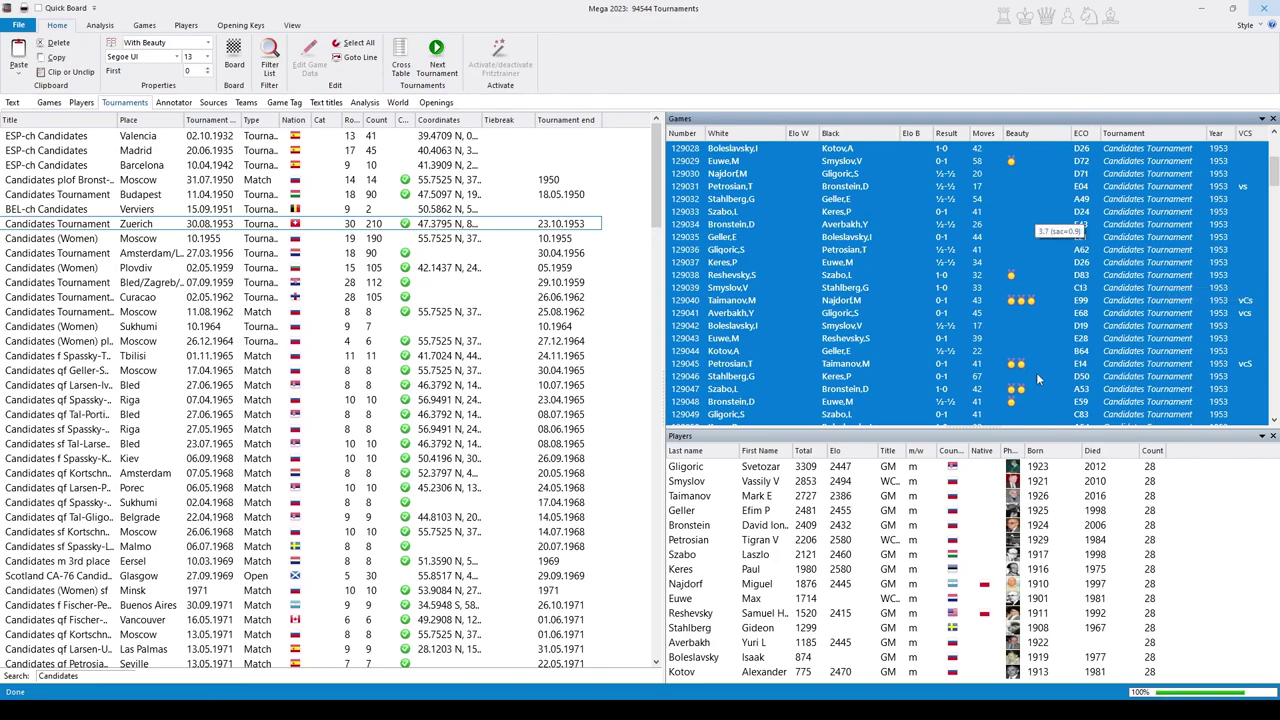
Sort the tournament's games by beauty, then open Geller–Euwe and read through its annotated notation
click(1045, 138)
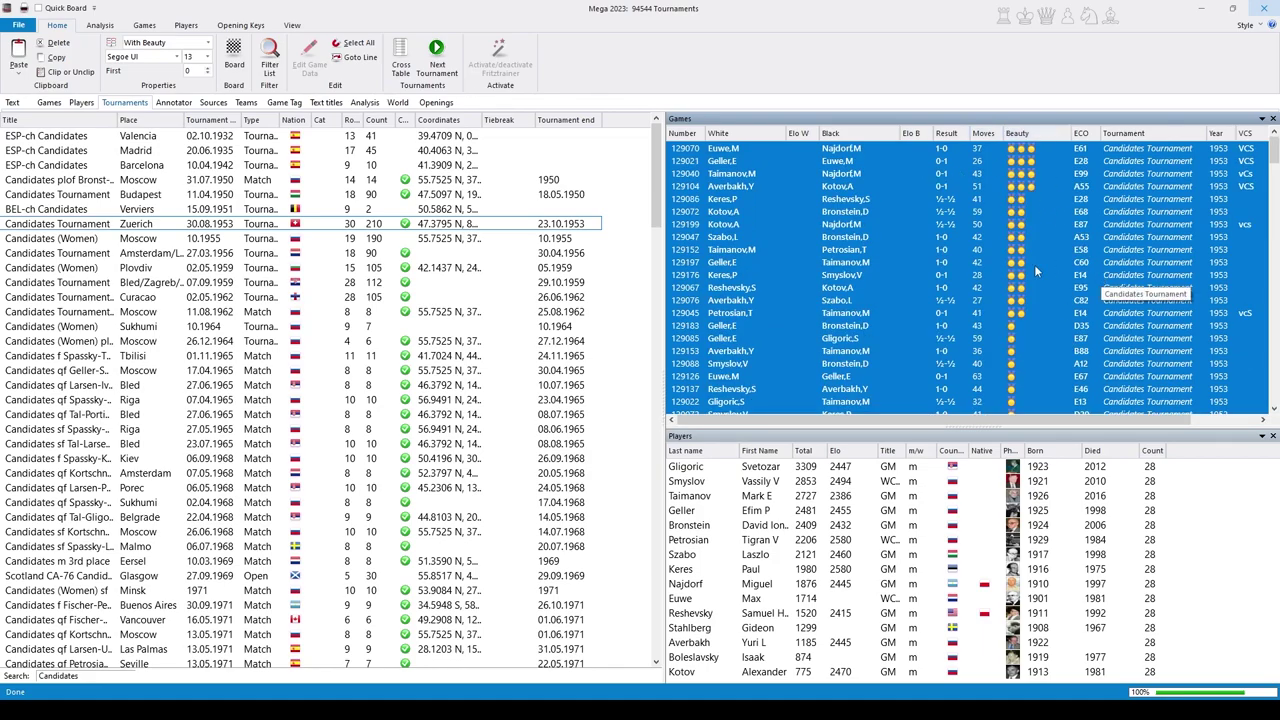
double_click(1028, 164)
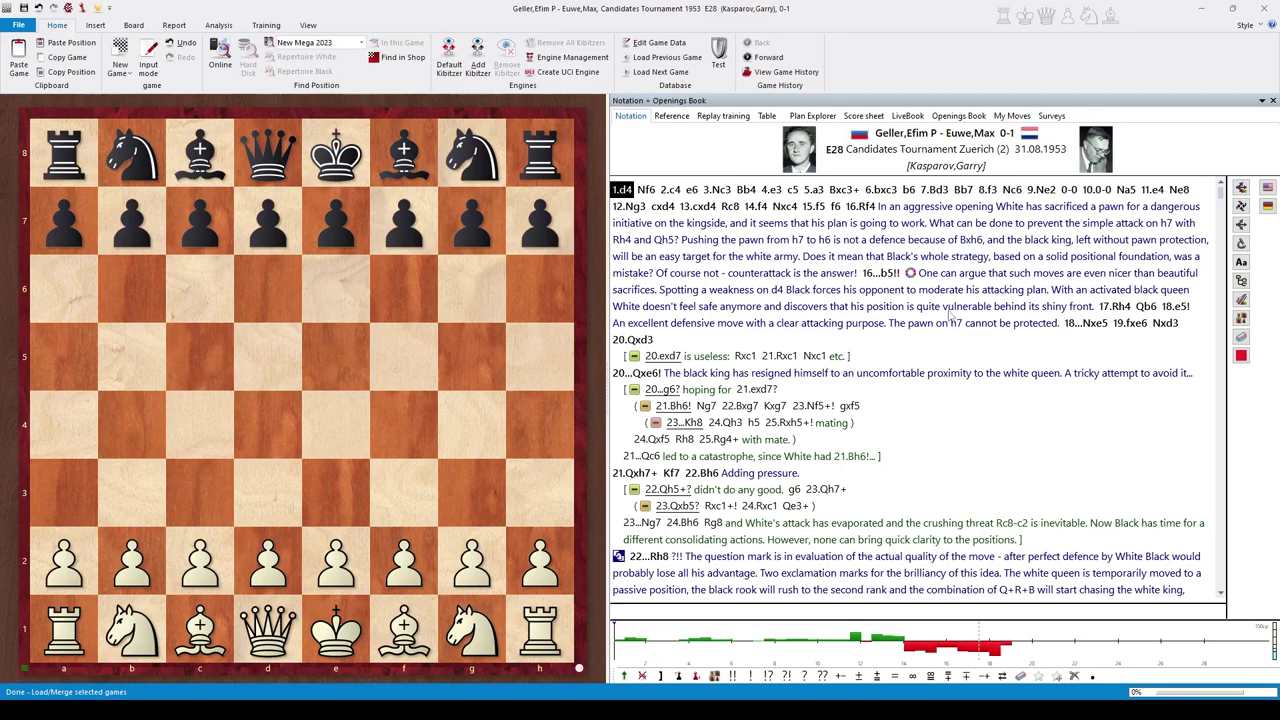
scroll(950, 313, down, 10)
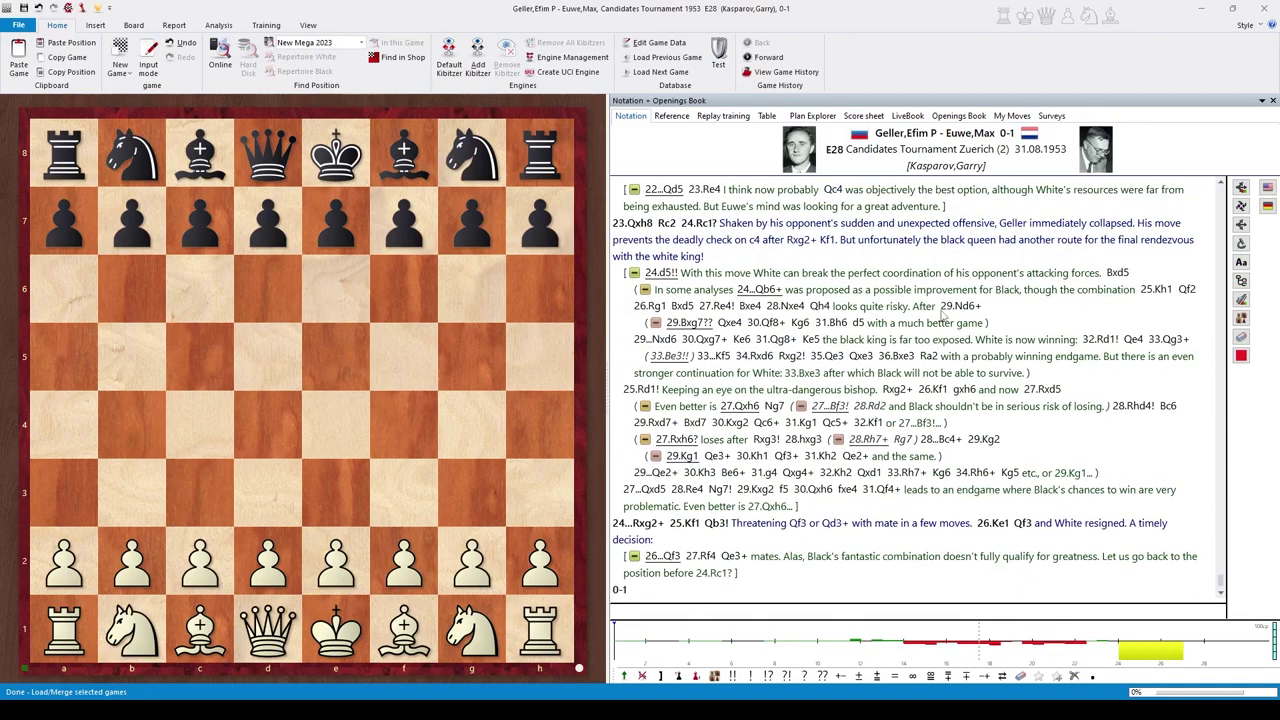
scroll(950, 313, up, 10)
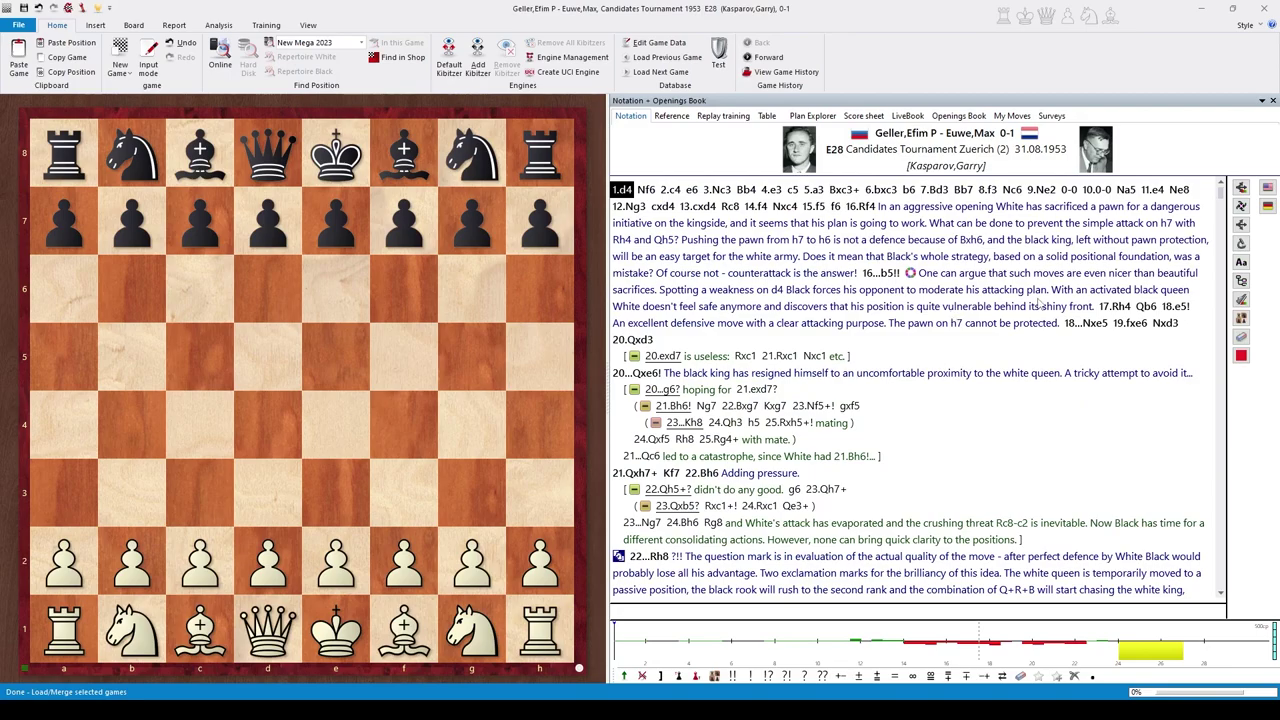
scroll(1038, 303, down, 10)
scroll(1000, 313, up, 10)
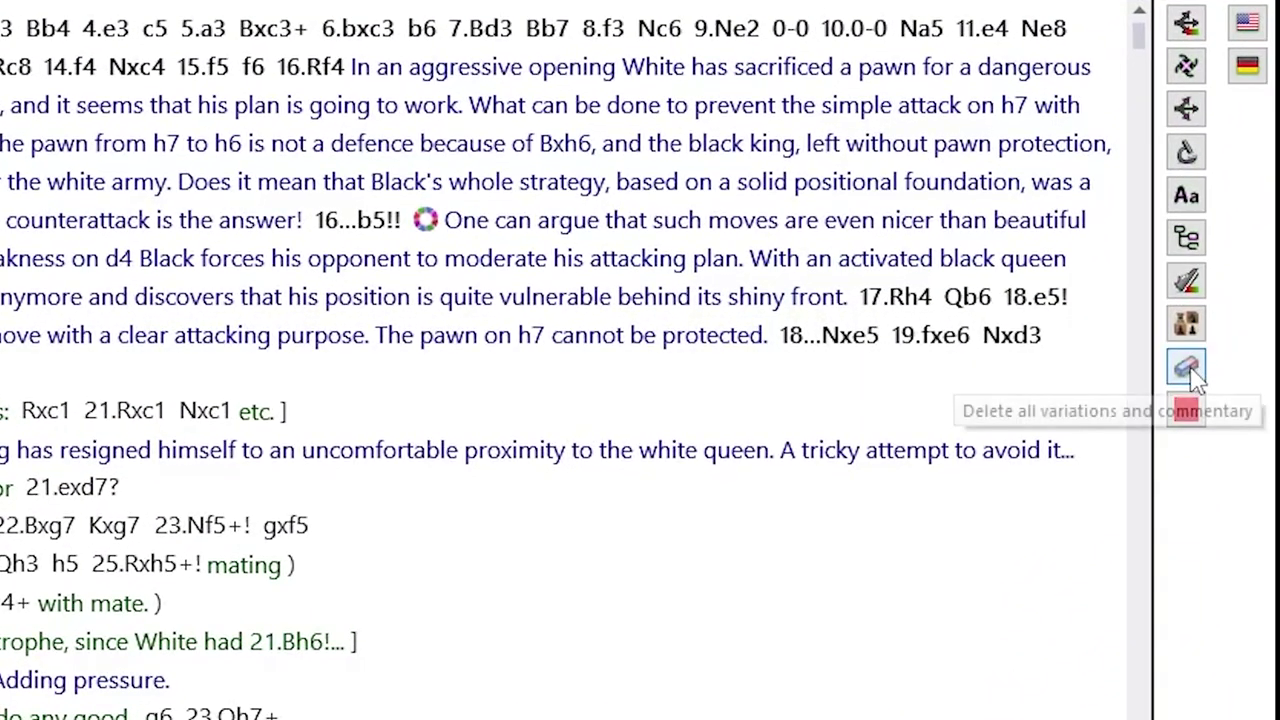
Delete all variations and commentary from the Geller–Euwe game and run Detect Sacrifices on it
click(1188, 372)
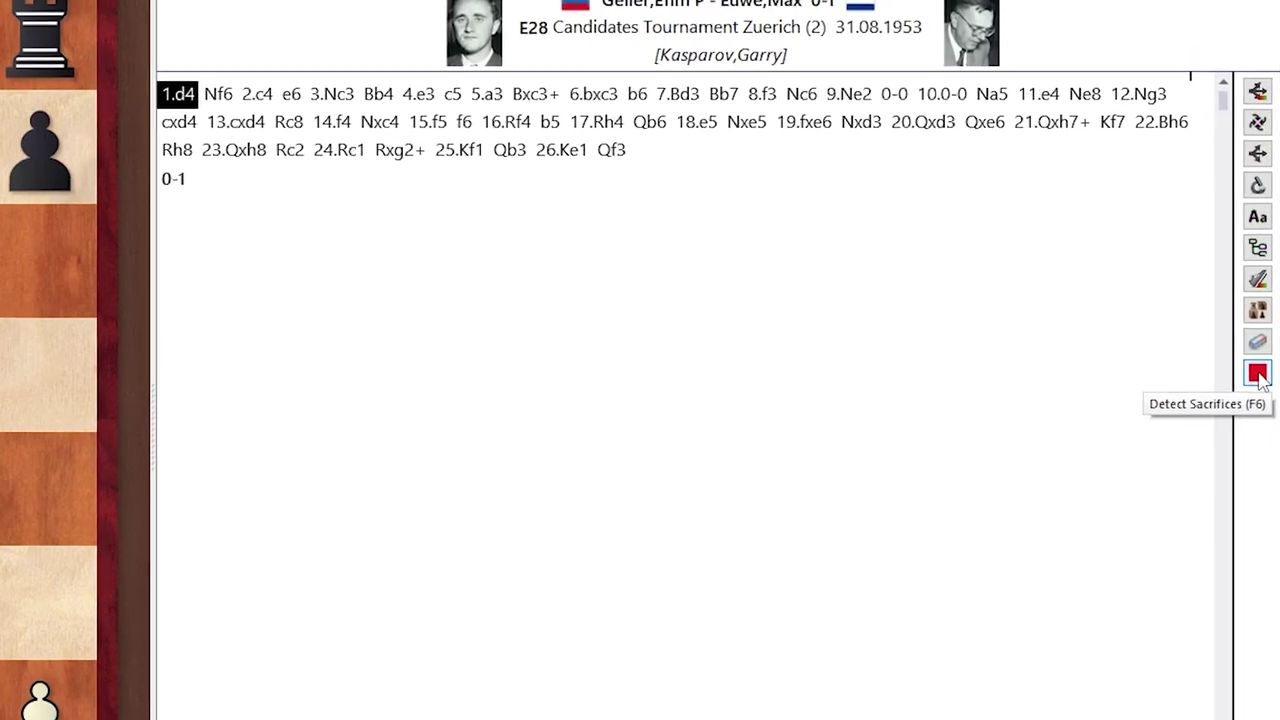
click(1250, 396)
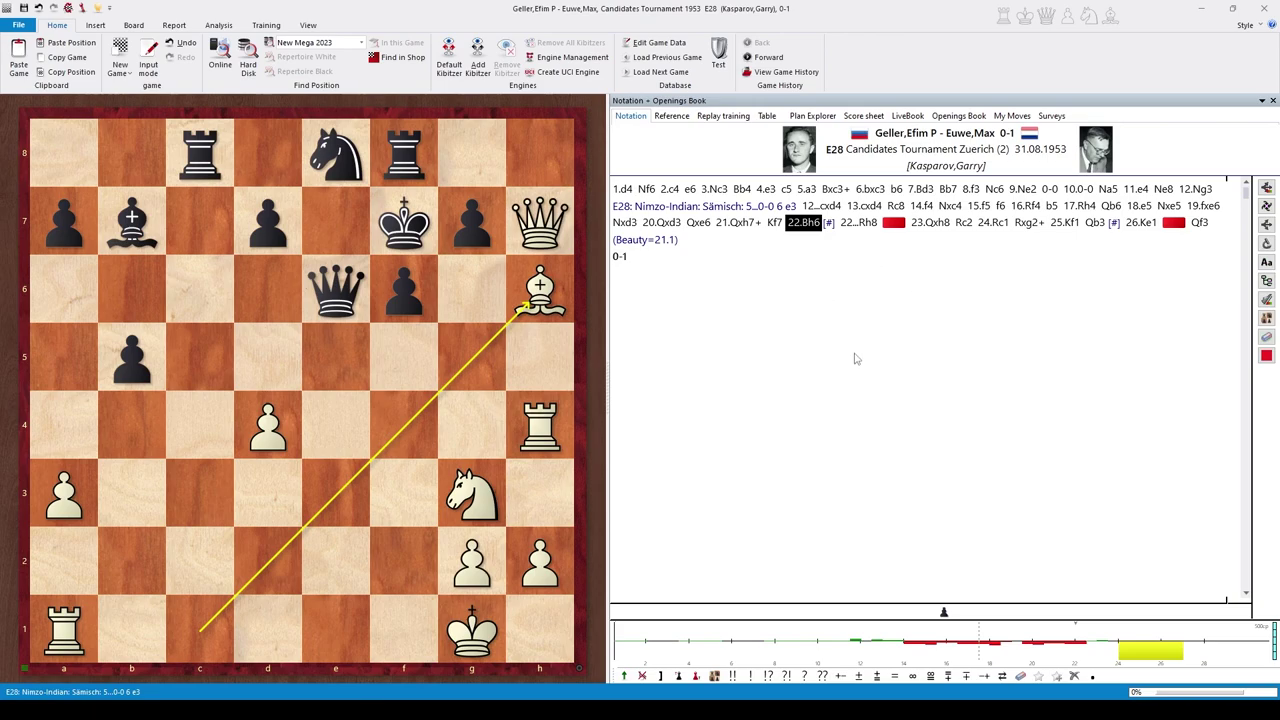
Go to the marked sacrifice 22...Rh8 and play through the moves up to 23...Rc2
click(862, 224)
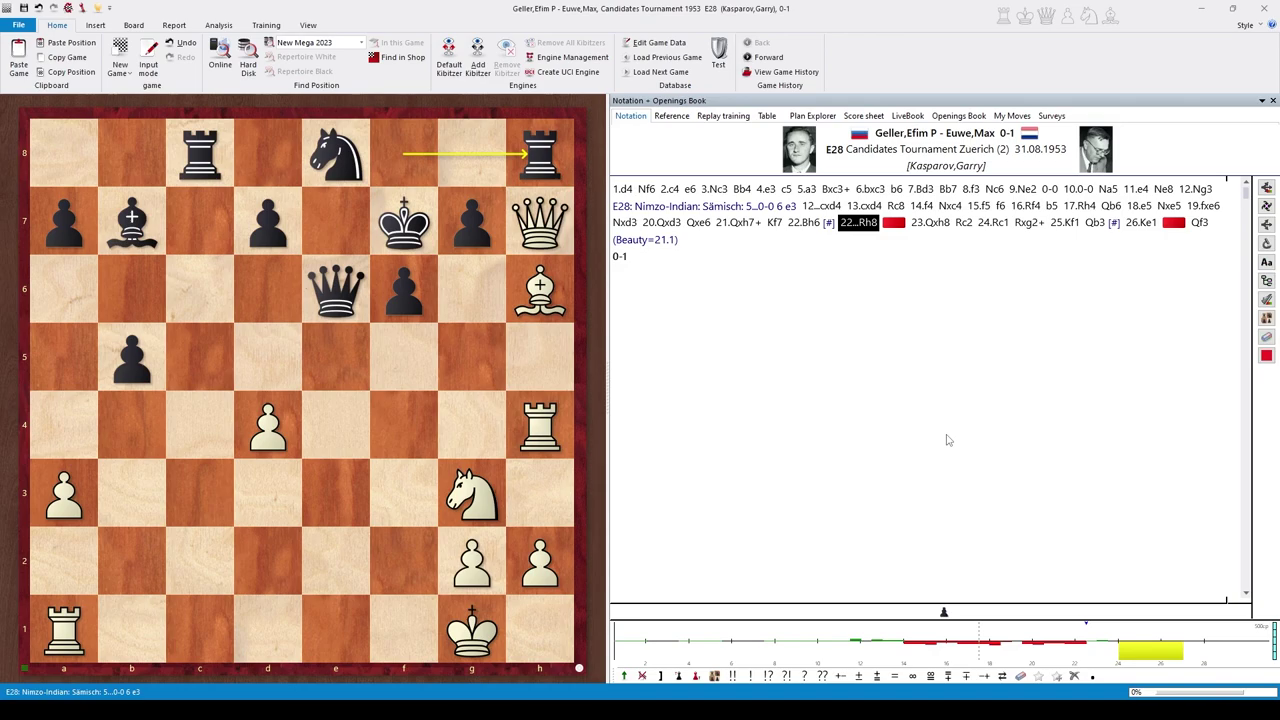
key(Right)
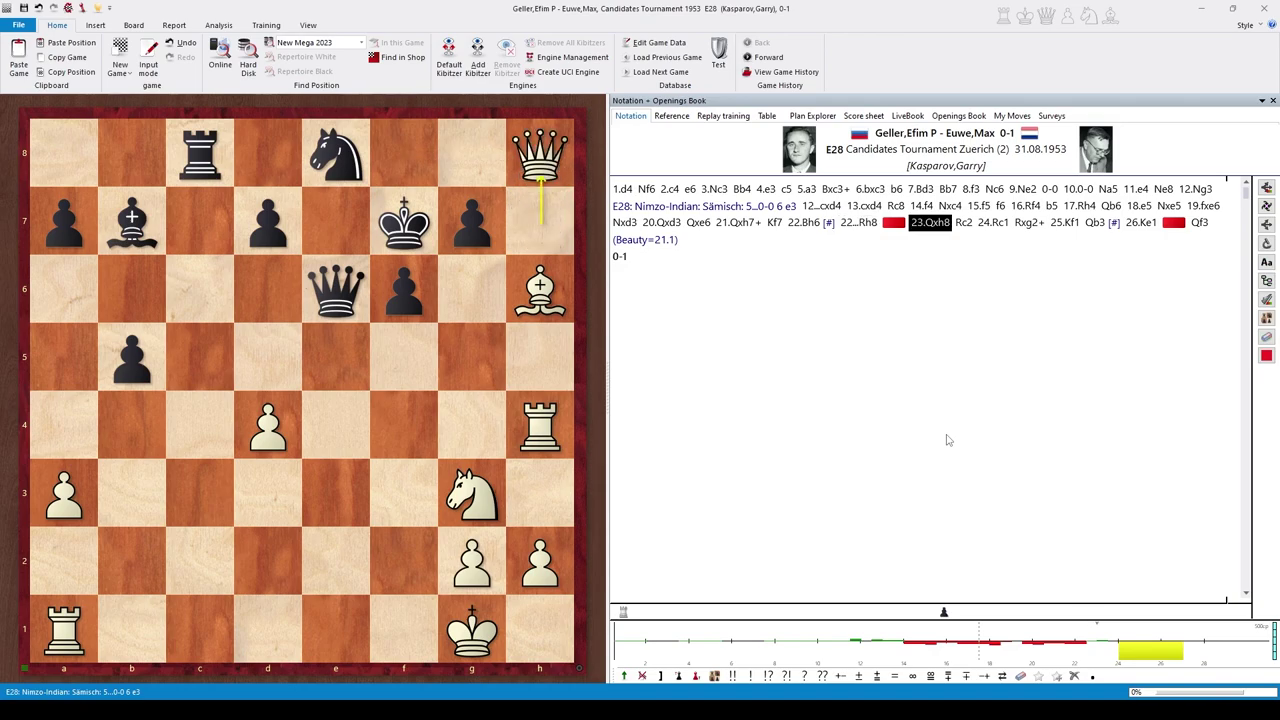
key(Right)
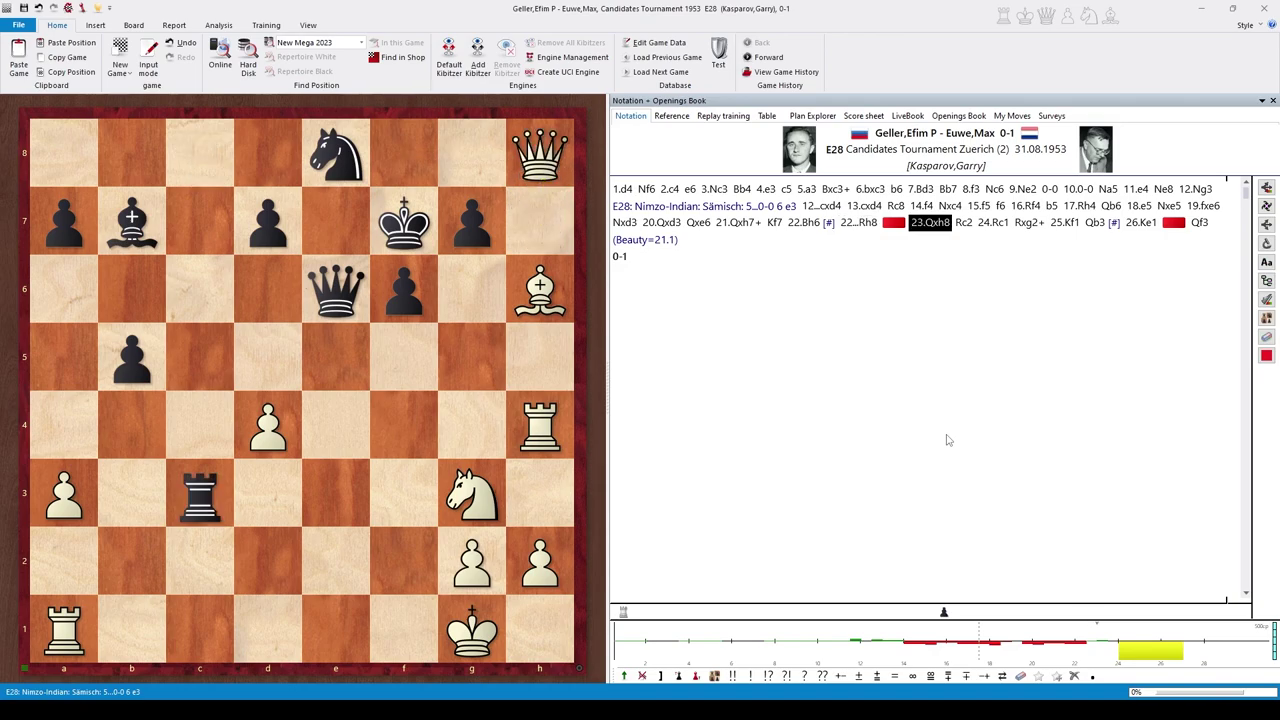